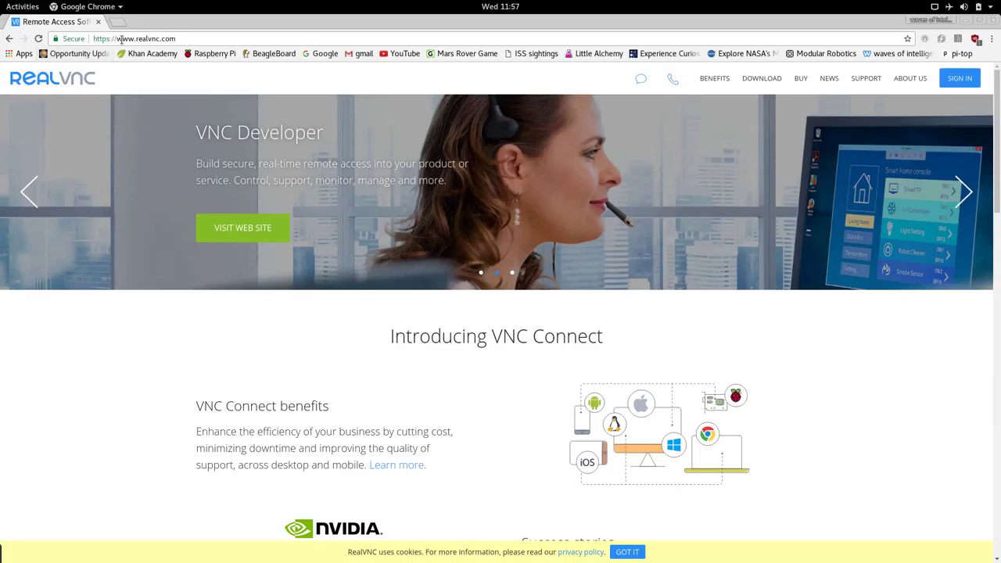
left_click_drag(152, 36, 188, 33)
Go to the VNC Connect Linux RPM x64 download page, then close Chrome.
left_click(762, 78)
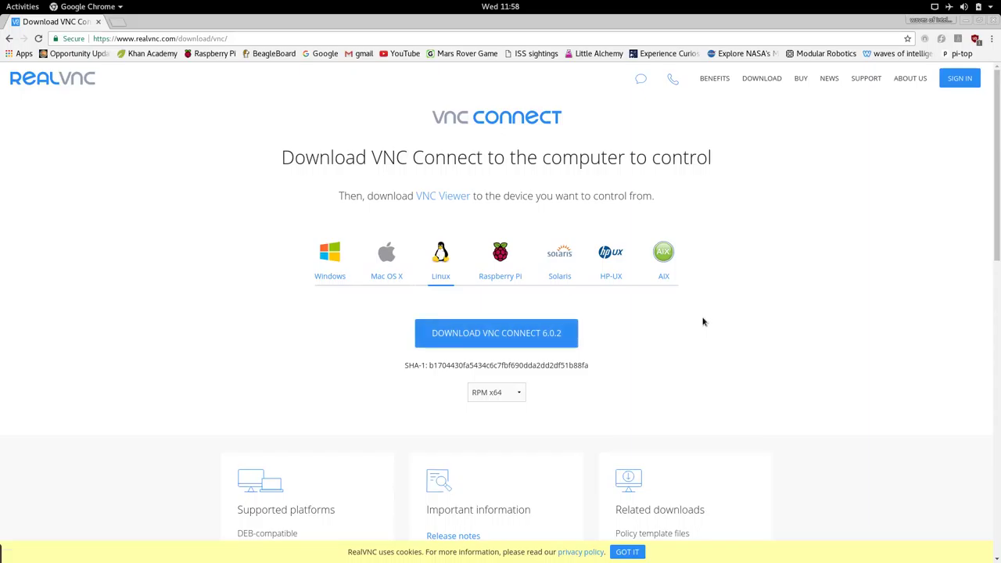
left_click_drag(702, 322, 990, 26)
left_click(992, 22)
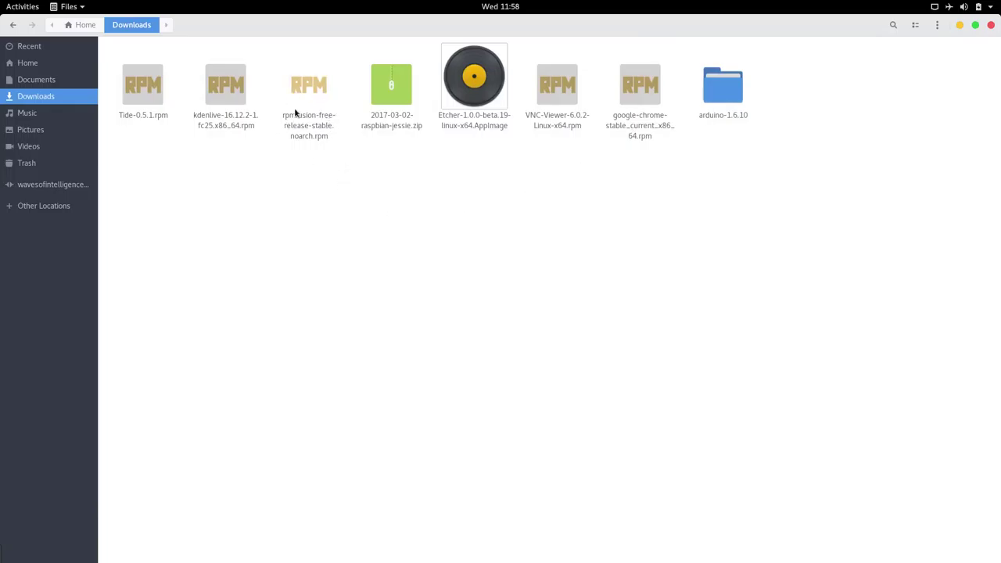
Install VNC-Viewer-6.0.2-Linux-x64.rpm in GNOME Software, authenticating with the account password.
double_click(544, 88)
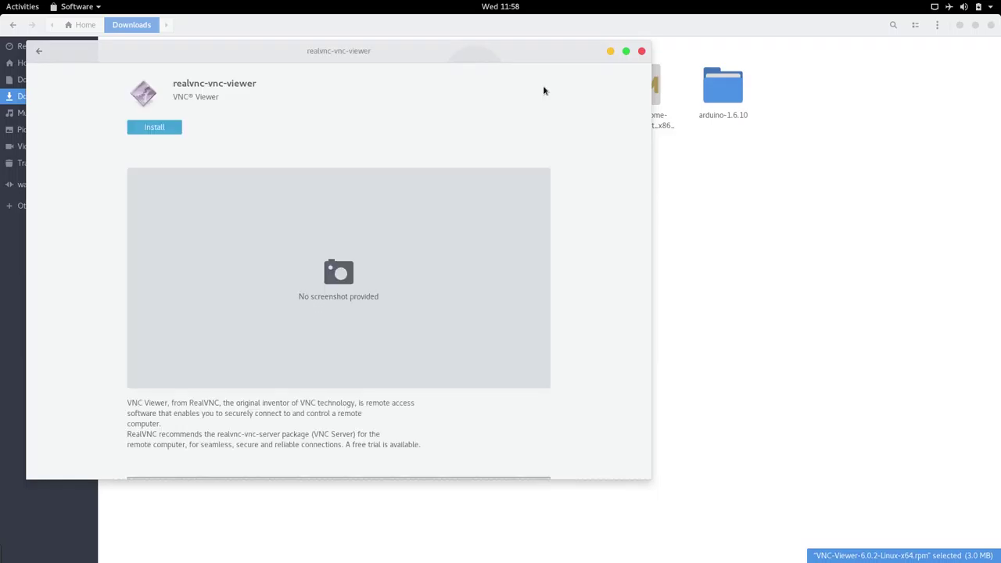
left_click(167, 126)
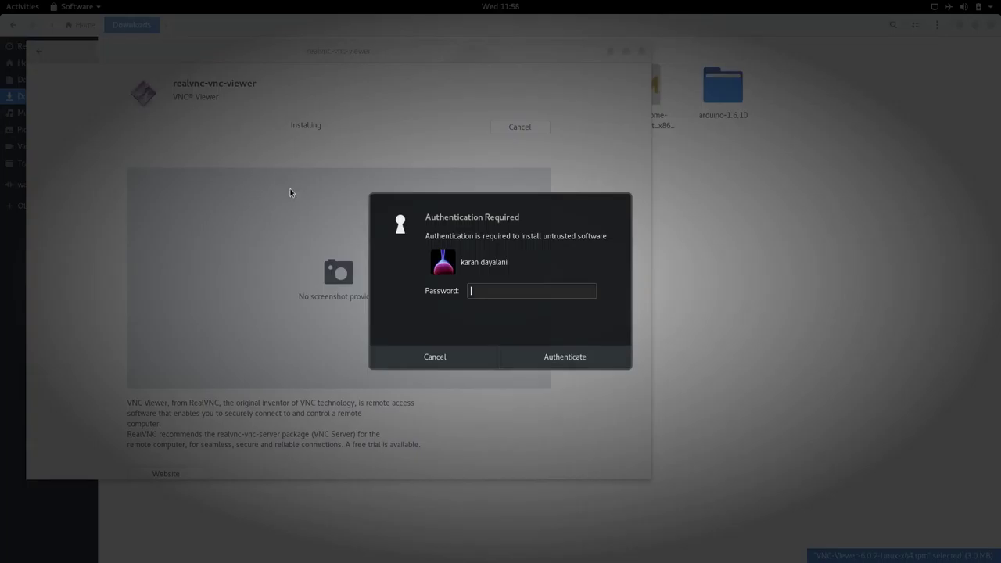
type("************************")
left_click(550, 365)
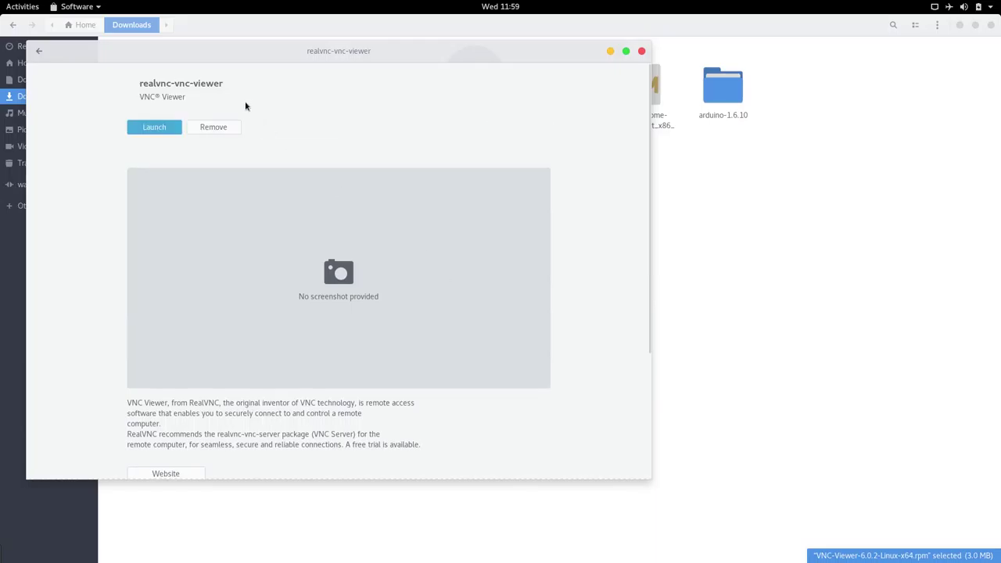
Launch VNC Viewer, accept the EULA, dismiss the intro, and close Files and Software.
left_click(161, 129)
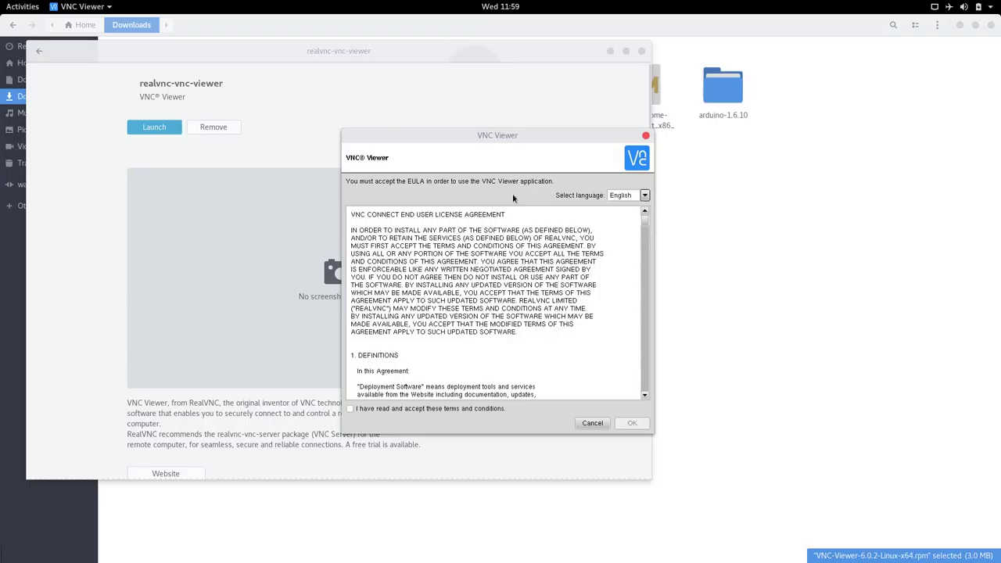
left_click(356, 413)
left_click(635, 423)
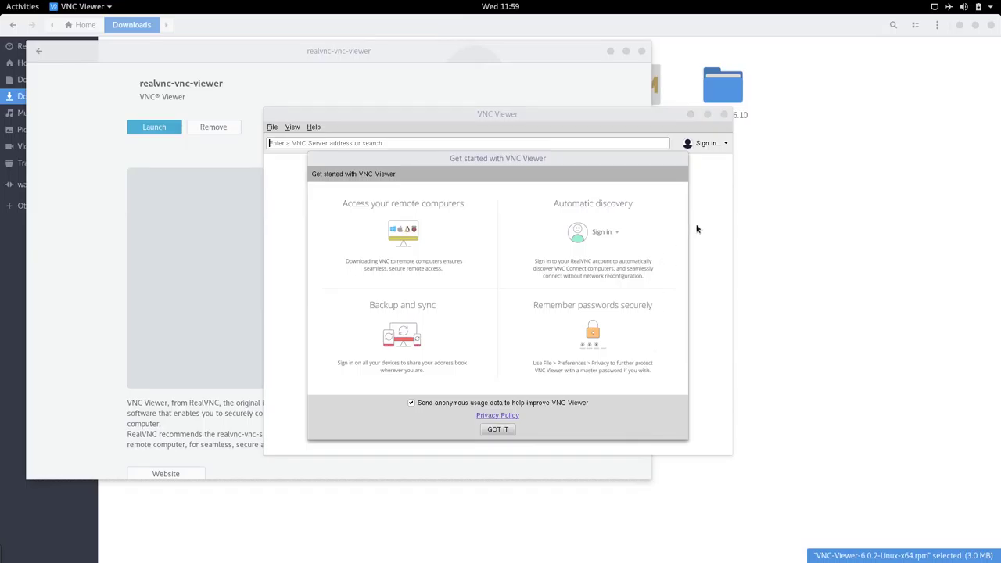
left_click(496, 430)
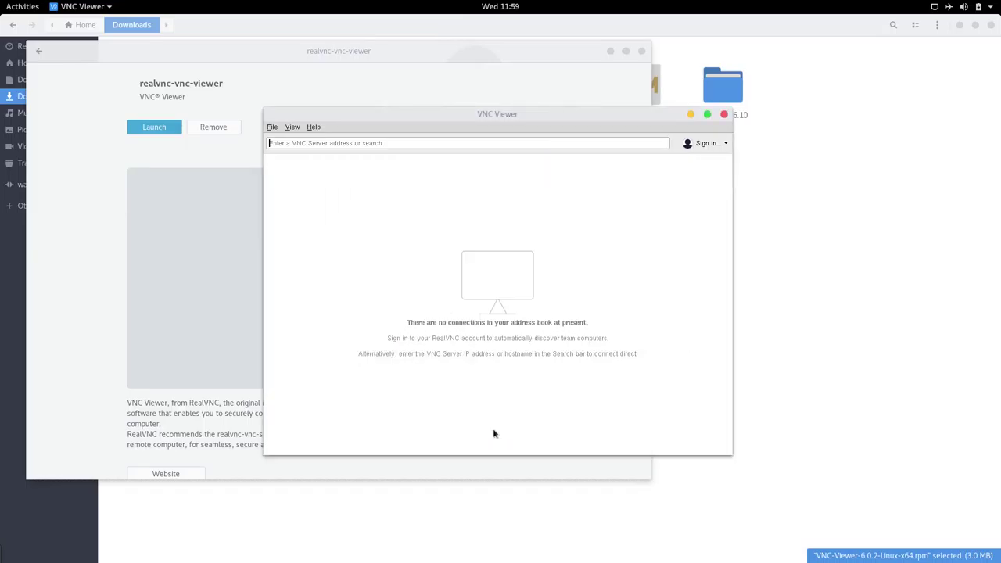
left_click(991, 25)
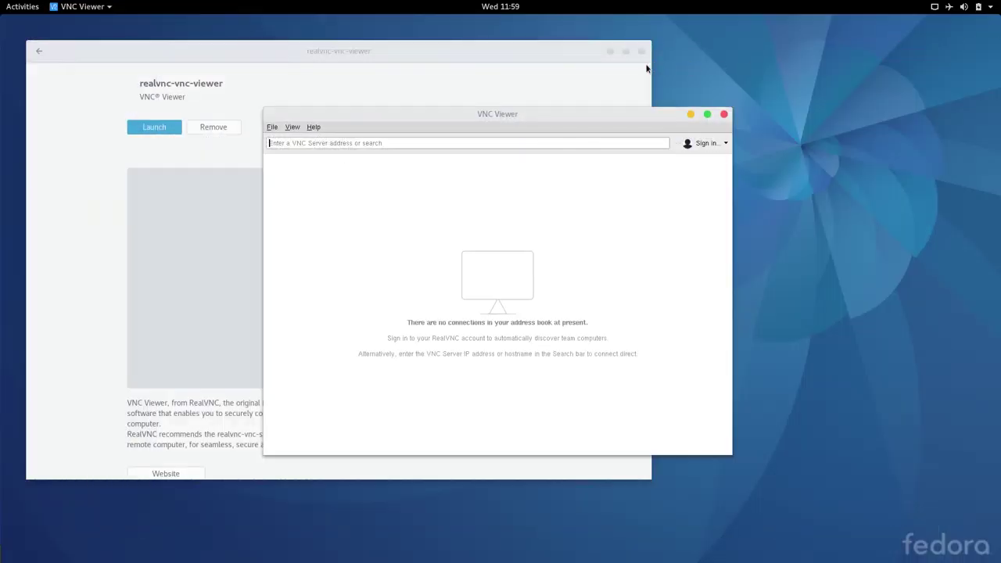
left_click(643, 52)
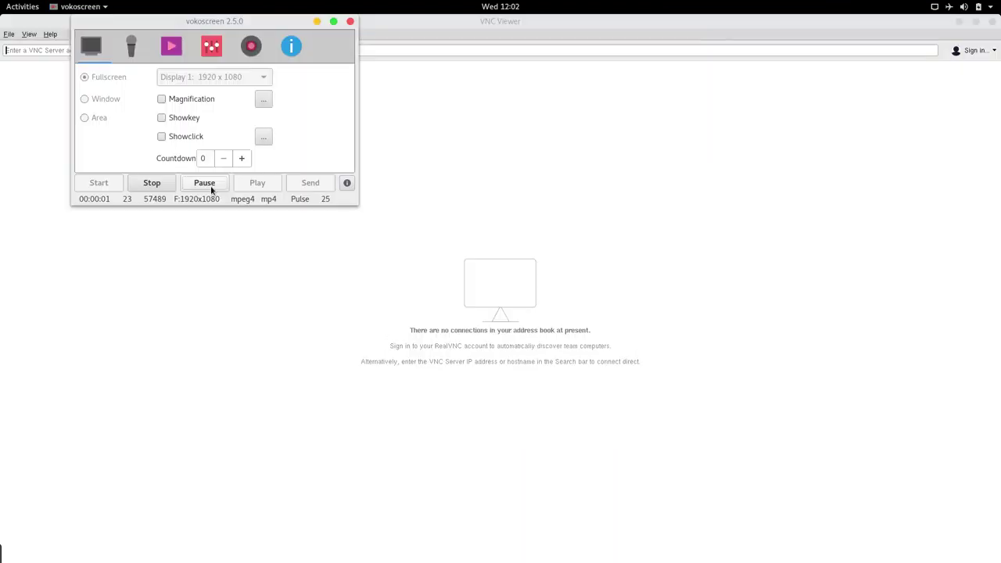
left_click(317, 21)
left_click(12, 4)
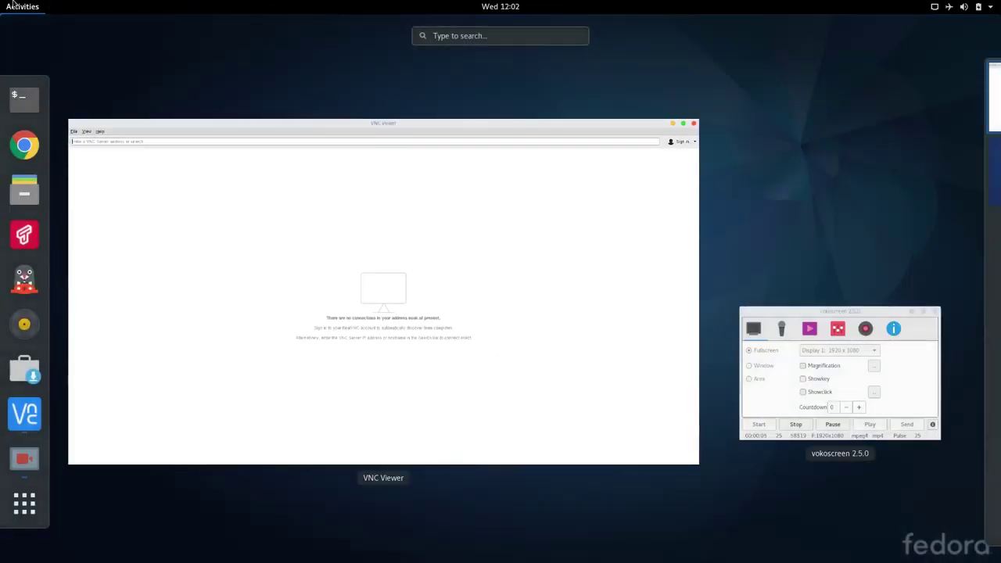
left_click(23, 89)
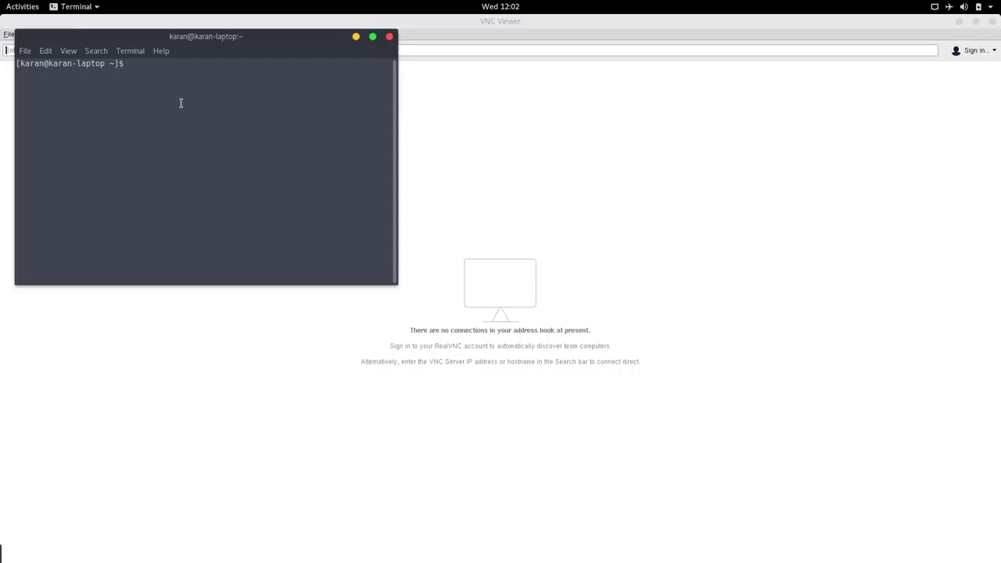
type("sudo ssh pi@192.168.1.4")
key("Return")
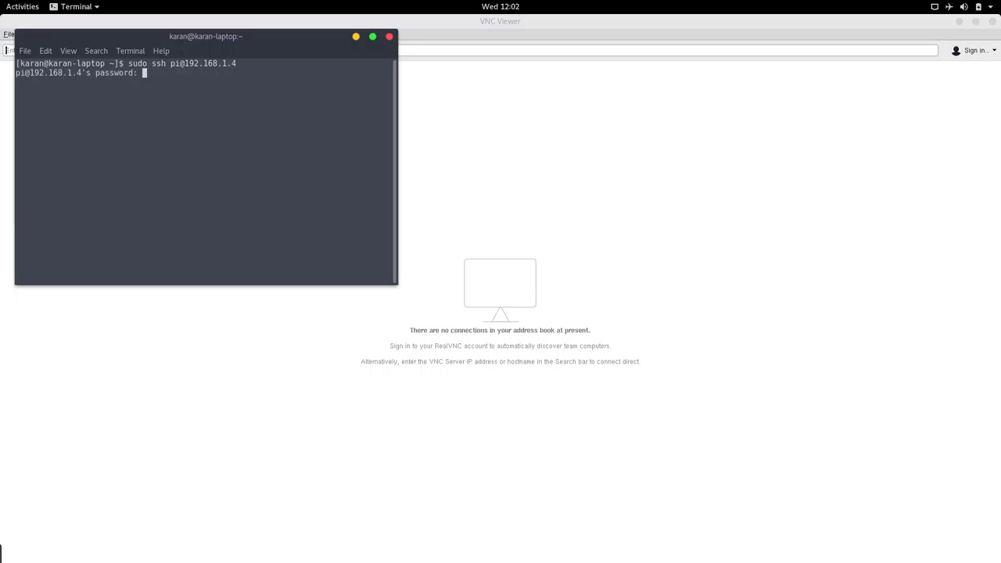
key("Return")
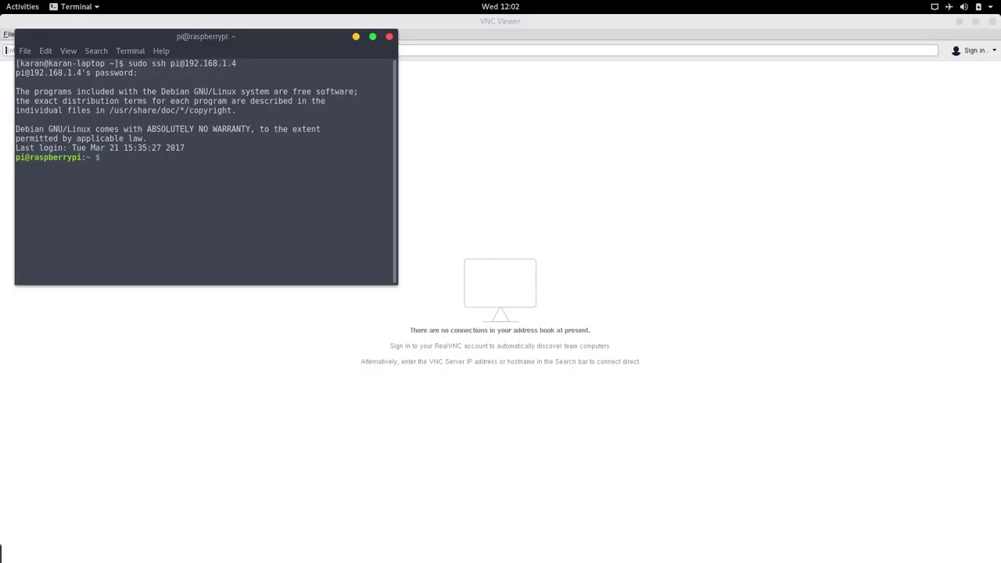
Run vncserver on the Pi to create the virtual desktop 192.168.1.4:1.
type("vncserver")
key("Return")
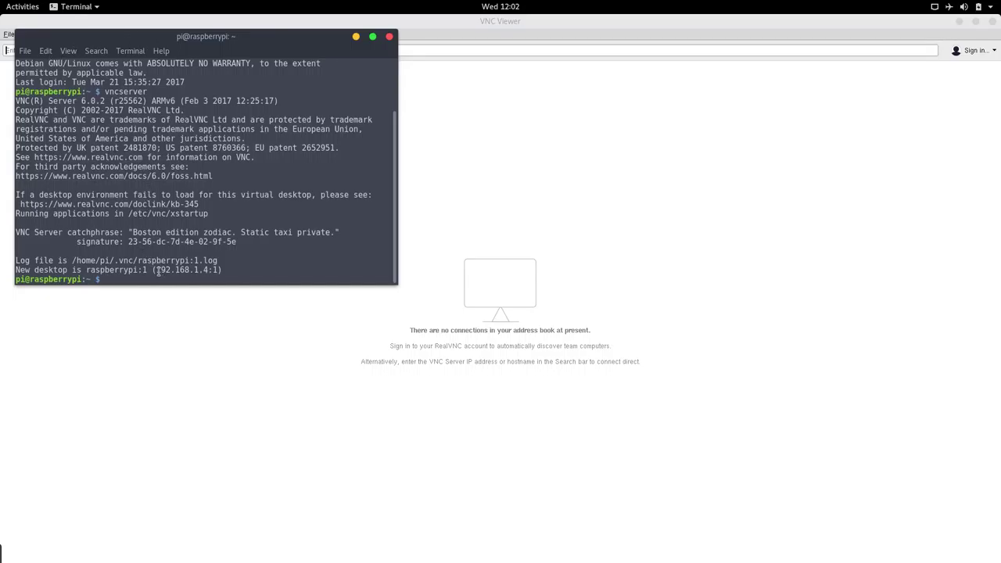
Copy the 192.168.1.4:1 address from the output and return to VNC Viewer.
left_click_drag(157, 270, 167, 271)
left_click_drag(159, 270, 217, 270)
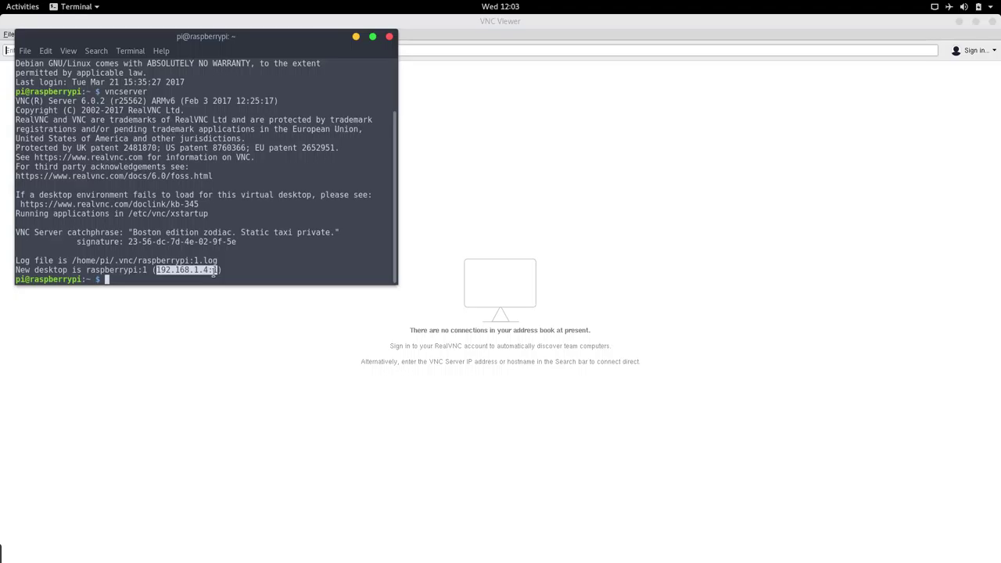
key("ctrl+c")
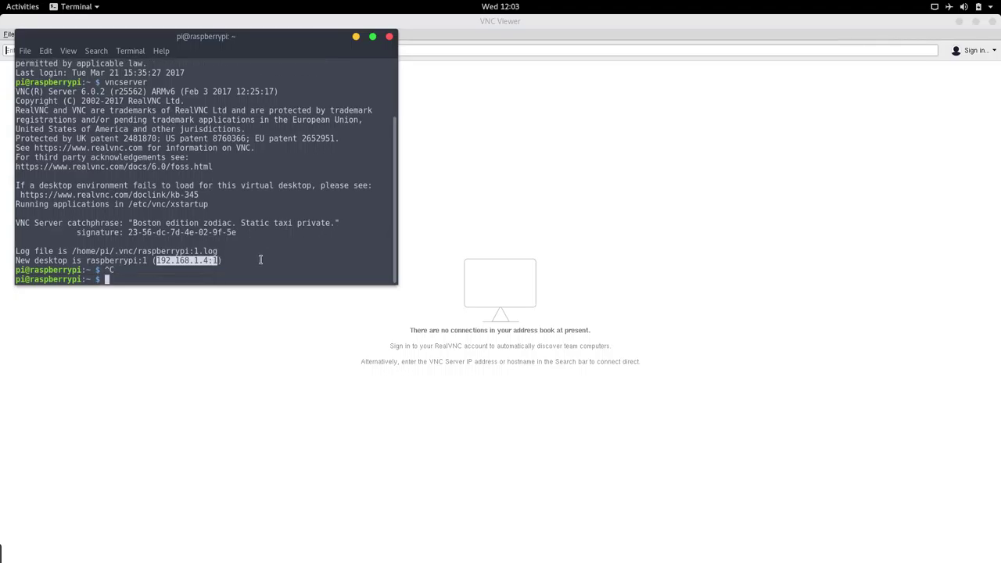
left_click(442, 228)
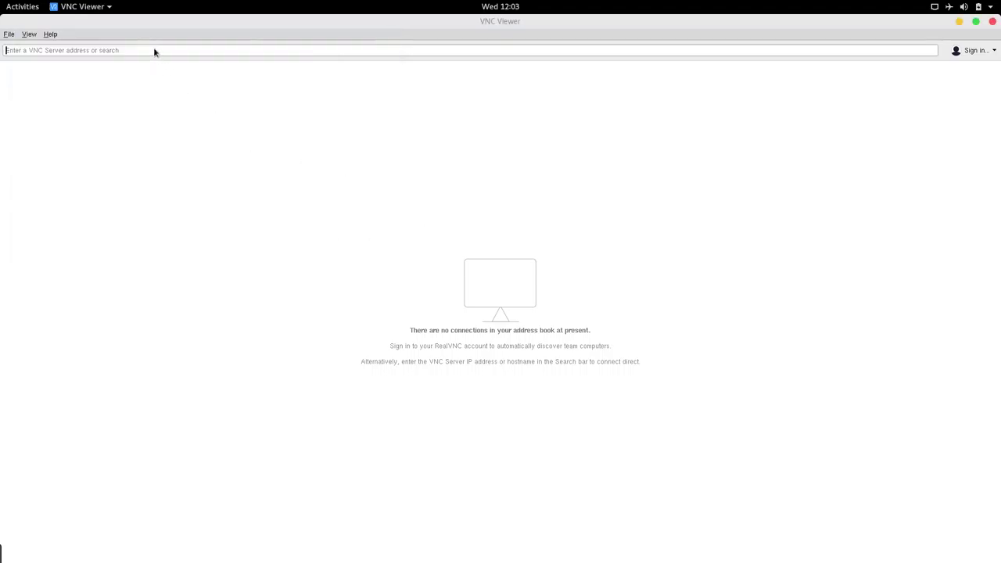
Paste 192.168.1.4:1 into VNC Viewer's address bar and connect to it.
key("ctrl+v")
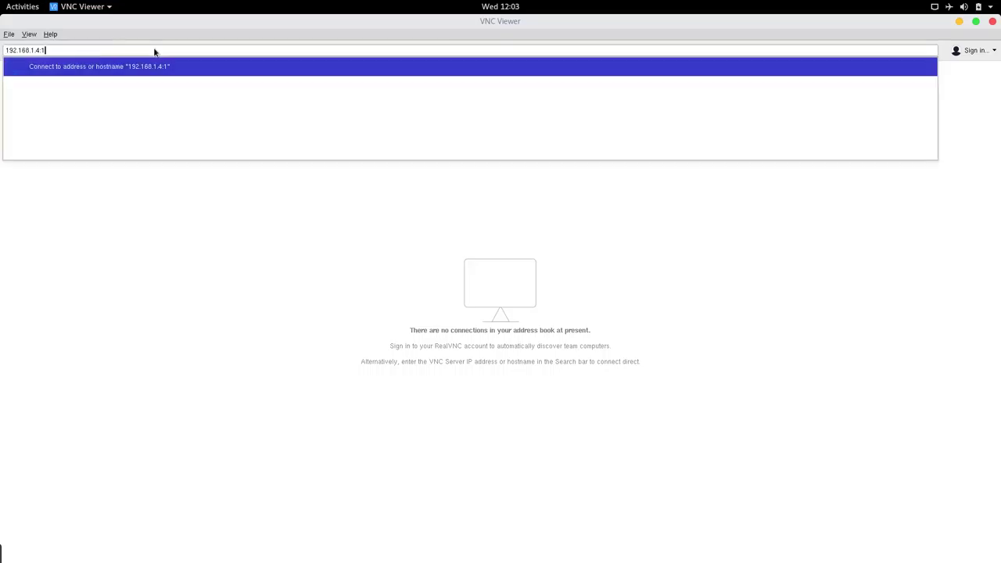
left_click(155, 65)
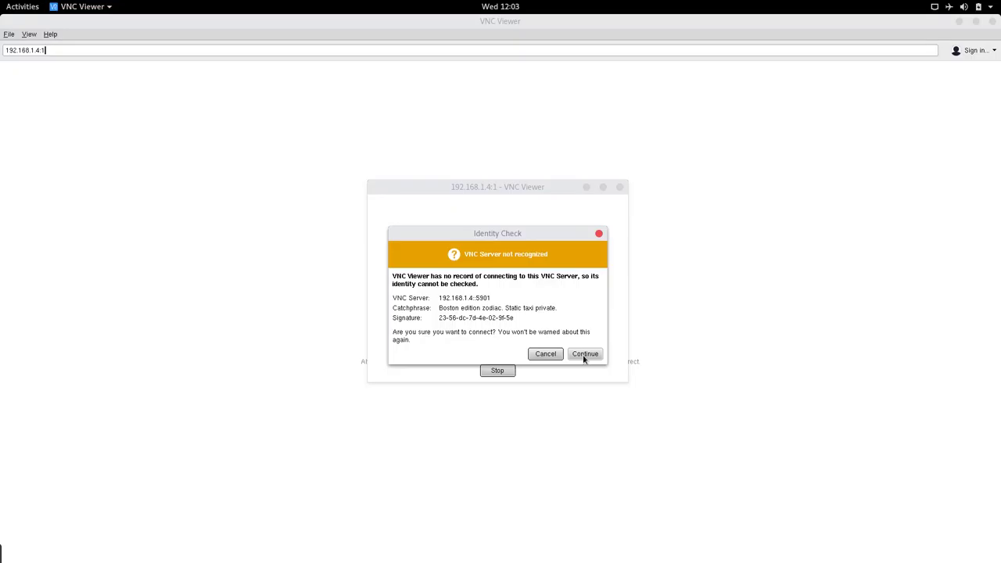
Trust the unrecognised server, clear the prefilled username, and type the Pi's password.
left_click(583, 356)
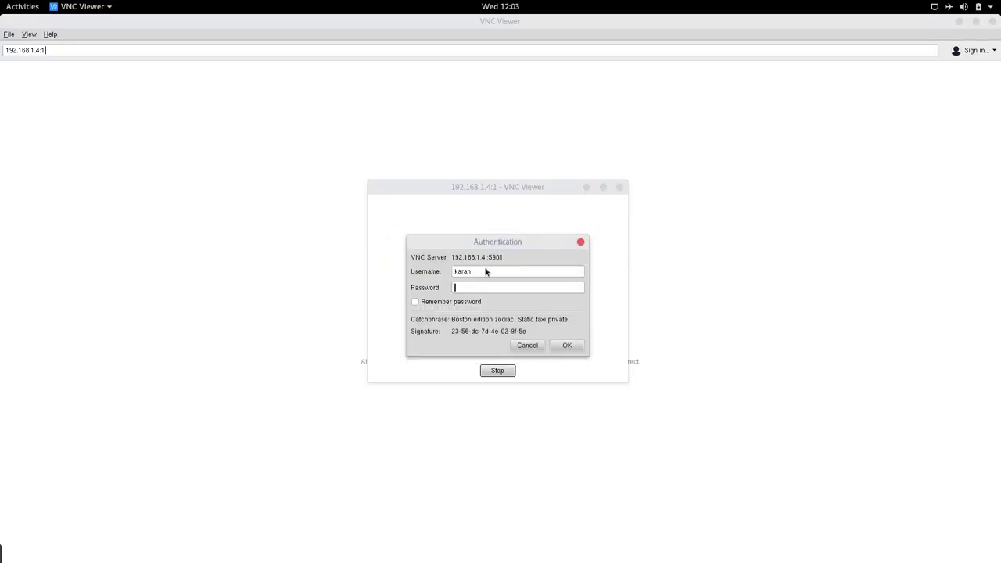
key("BackSpace")
key("BackSpace")
key("BackSpace")
type("raspberry")
Confirm the Authentication dialog to open the Raspberry Pi desktop session.
left_click(556, 348)
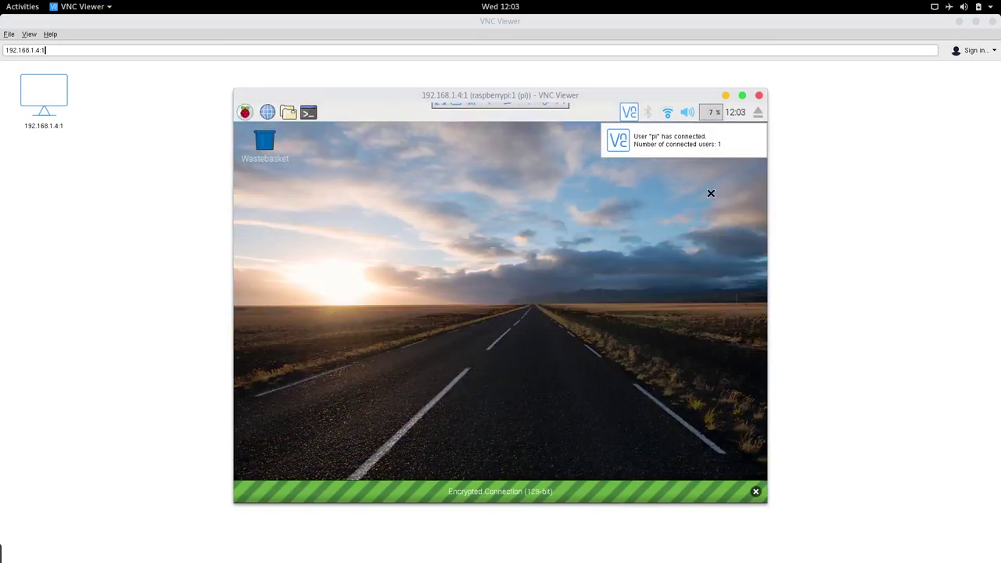